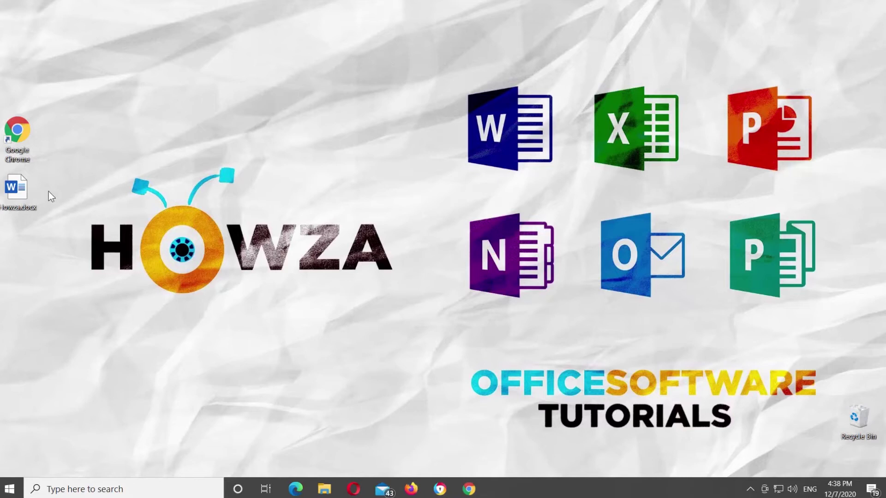
Step: Open Howza.docx, show Table Layout tools, and select the empty bottom-left cell
{"action": "double_click", "coordinate": [33, 189]}
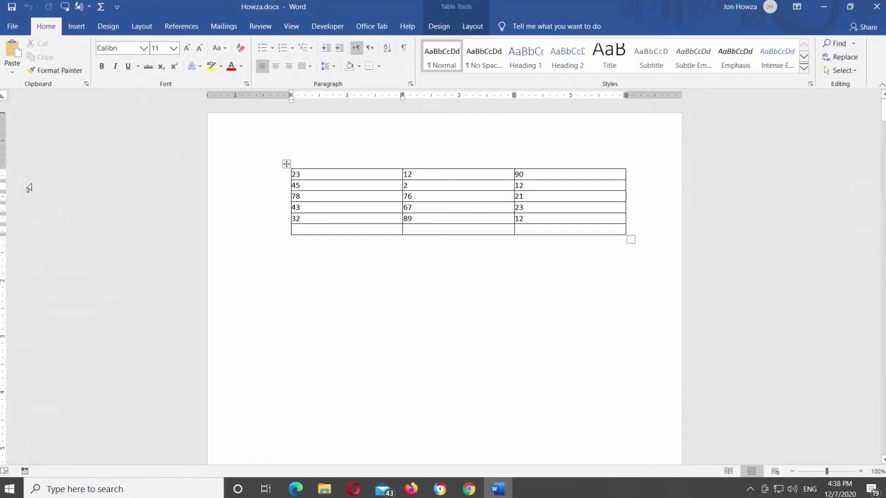
{"action": "left_click", "coordinate": [326, 178]}
{"action": "left_click", "coordinate": [473, 28]}
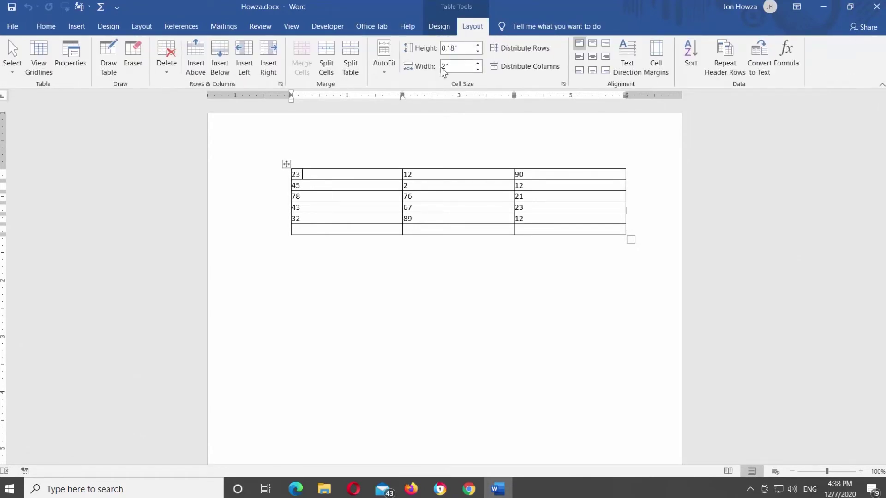
{"action": "left_click", "coordinate": [332, 230]}
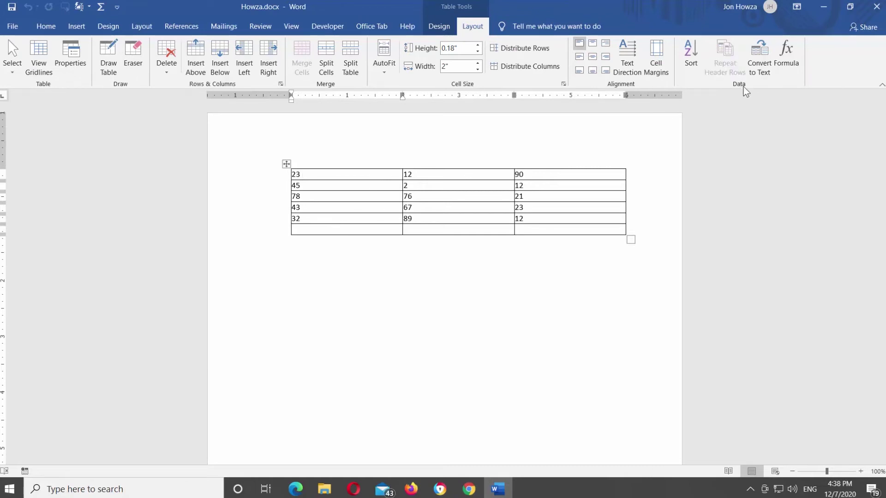
Step: Apply the formula =PRODUCT(ABOVE) to the bottom-left cell, giving 111084480
{"action": "left_click", "coordinate": [787, 56]}
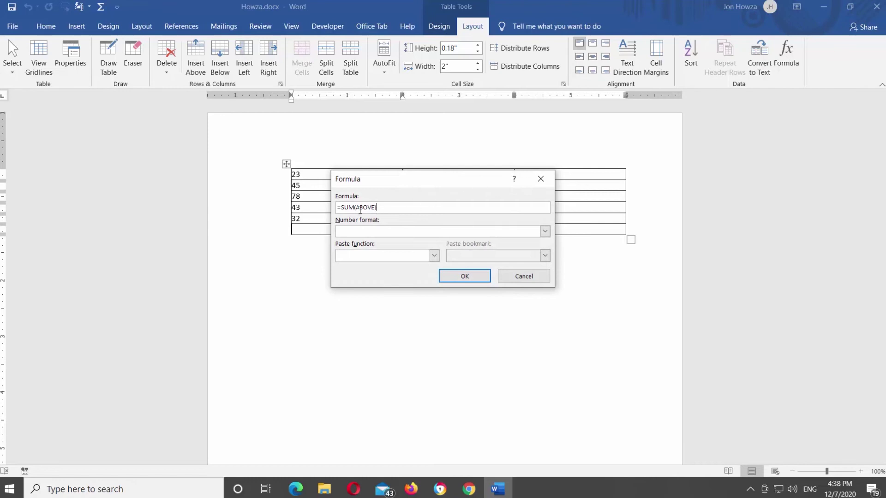
{"action": "left_click", "coordinate": [353, 208]}
{"action": "key", "text": "BackSpace"}
{"action": "key", "text": "BackSpace"}
{"action": "key", "text": "BackSpace"}
{"action": "type", "text": "Product"}
{"action": "left_click", "coordinate": [479, 277]}
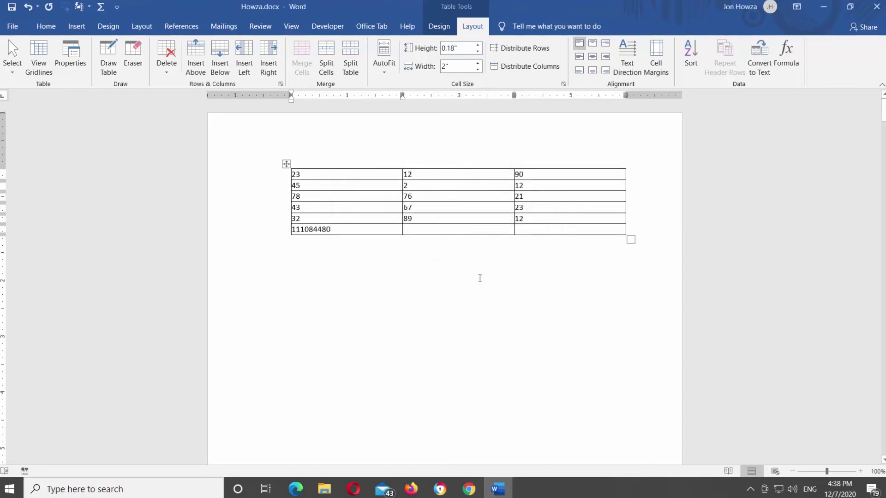
Step: Enter =PRODUCT(ABOVE) as the bottom-middle cell's formula, leaving it unapplied
{"action": "left_click", "coordinate": [480, 229]}
{"action": "left_click", "coordinate": [788, 62]}
{"action": "left_click", "coordinate": [355, 207]}
{"action": "key", "text": "BackSpace"}
{"action": "key", "text": "BackSpace"}
{"action": "key", "text": "BackSpace"}
{"action": "type", "text": "Product"}
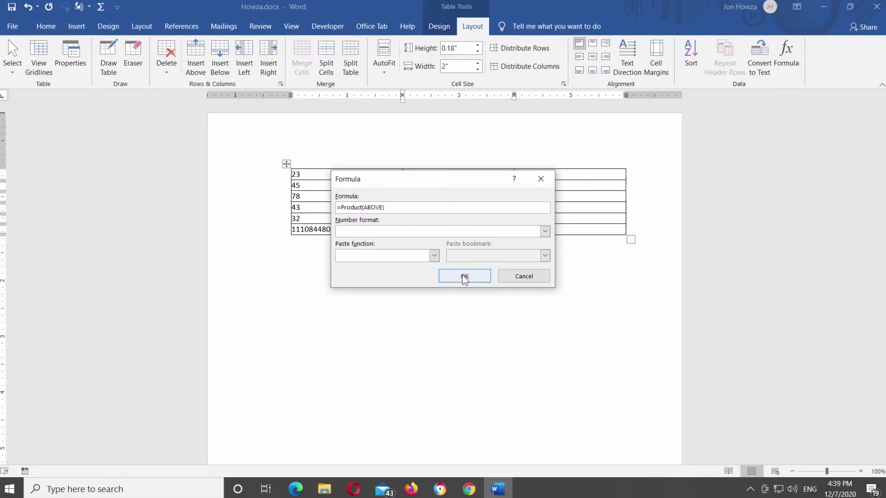